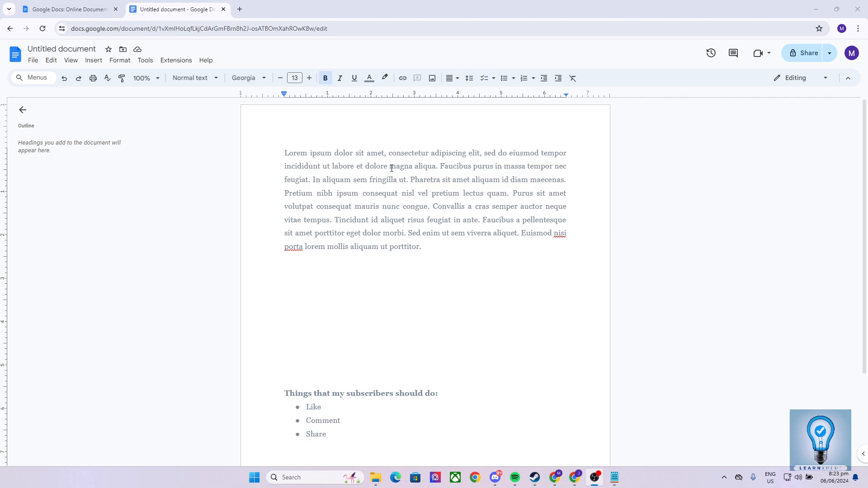
{"action": "double_click", "coordinate": [296, 157]}
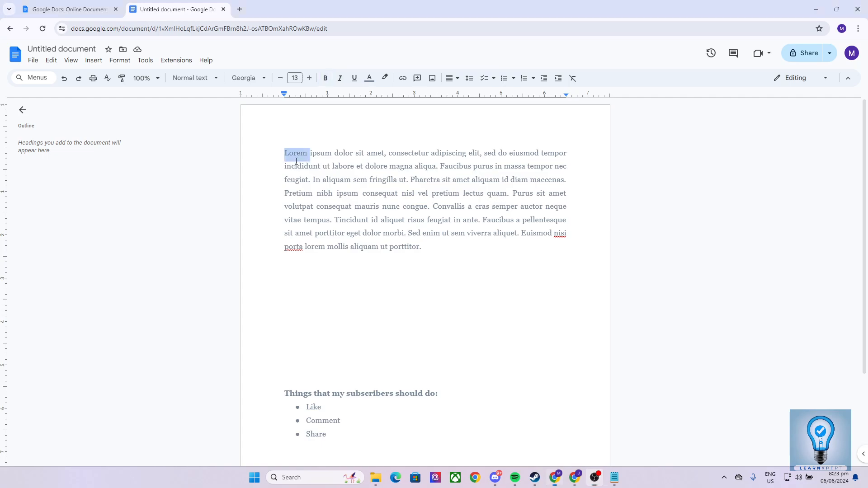
{"action": "left_click", "coordinate": [409, 179]}
{"action": "left_click", "coordinate": [410, 206]}
{"action": "left_click", "coordinate": [359, 194]}
{"action": "left_click", "coordinate": [342, 208]}
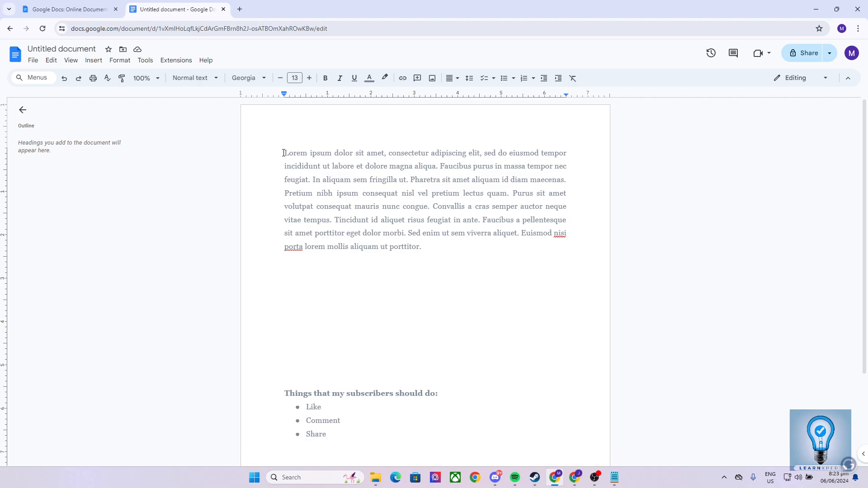
{"action": "left_click", "coordinate": [284, 153]}
{"action": "left_click_drag", "start_coordinate": [284, 153], "coordinate": [306, 154]}
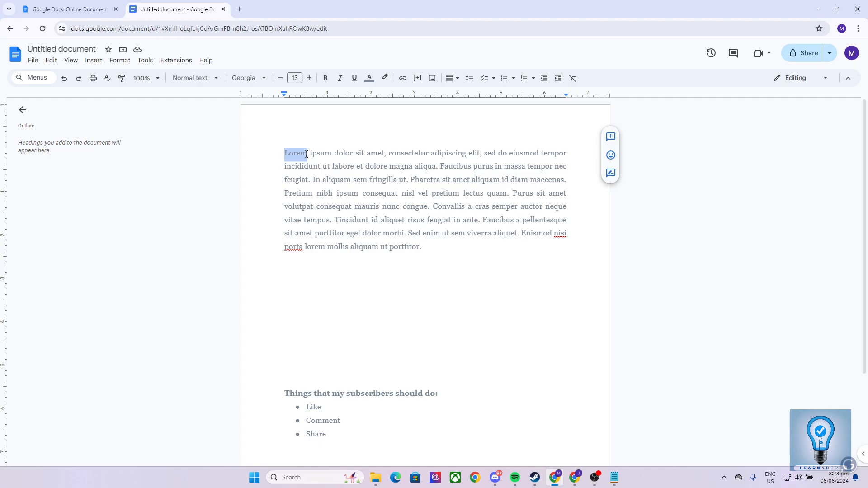
{"action": "left_click", "coordinate": [339, 168]}
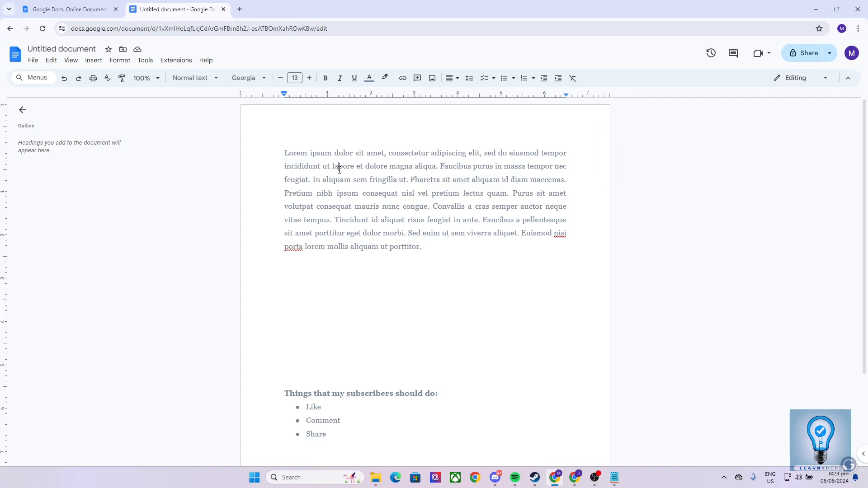
{"action": "left_click", "coordinate": [298, 154]}
{"action": "triple_click", "coordinate": [297, 152]}
{"action": "left_click", "coordinate": [311, 179]}
Make the word "Lorem" at the start of the paragraph bold
{"action": "double_click", "coordinate": [293, 150]}
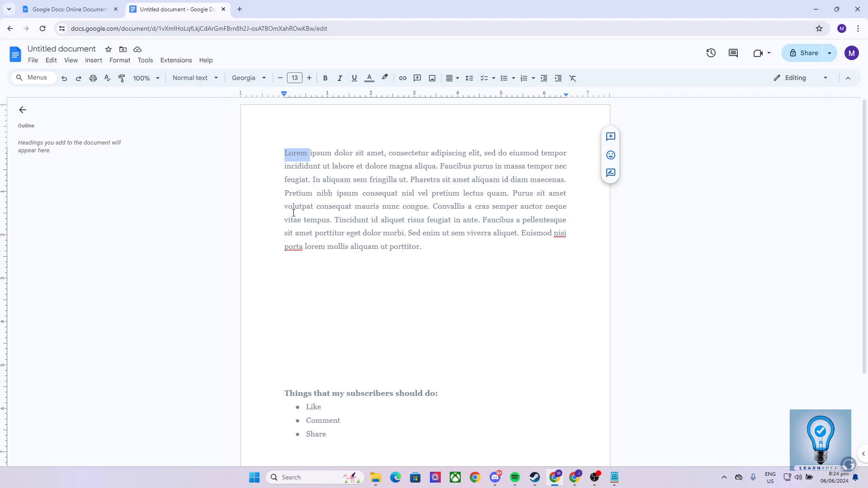
{"action": "key", "text": "ctrl+b"}
{"action": "left_click", "coordinate": [320, 208]}
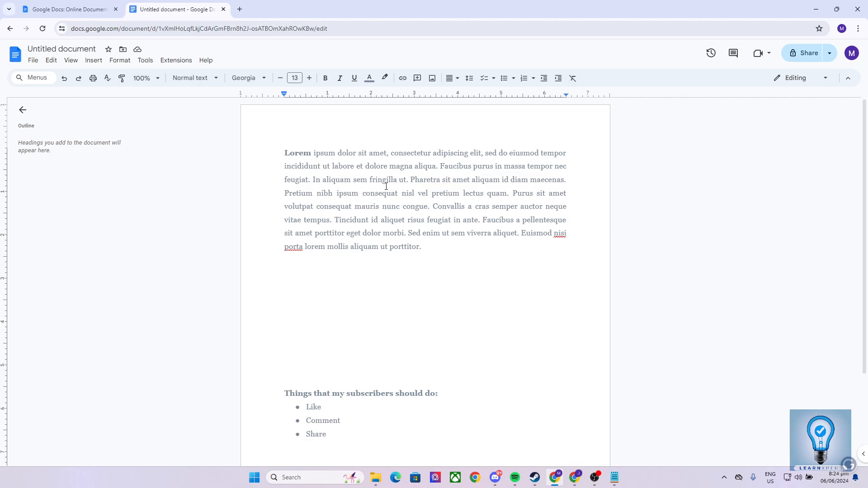
Italicize the word "ipsum" in the first line of the paragraph
{"action": "double_click", "coordinate": [319, 154]}
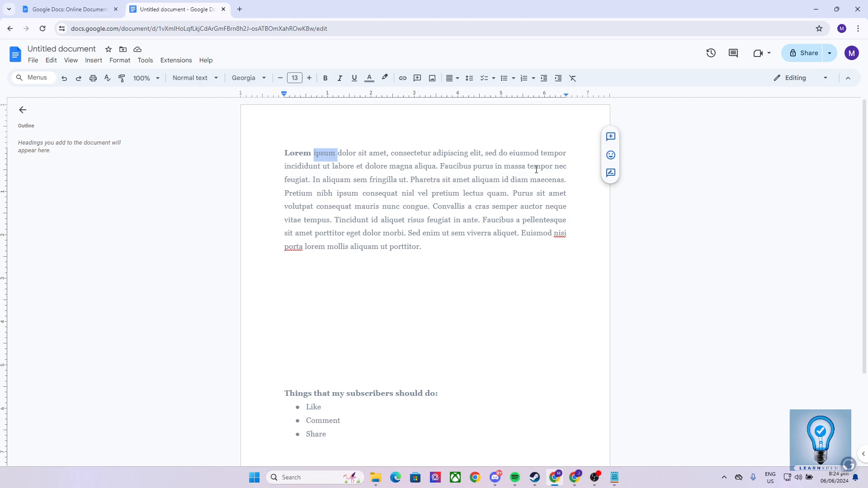
{"action": "key", "text": "ctrl+i"}
{"action": "key", "text": "ctrl+i"}
{"action": "left_click", "coordinate": [335, 166]}
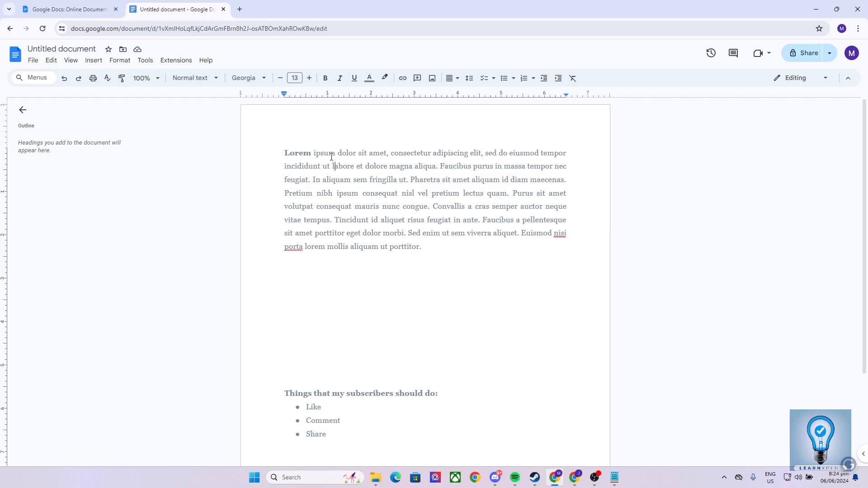
{"action": "double_click", "coordinate": [325, 155]}
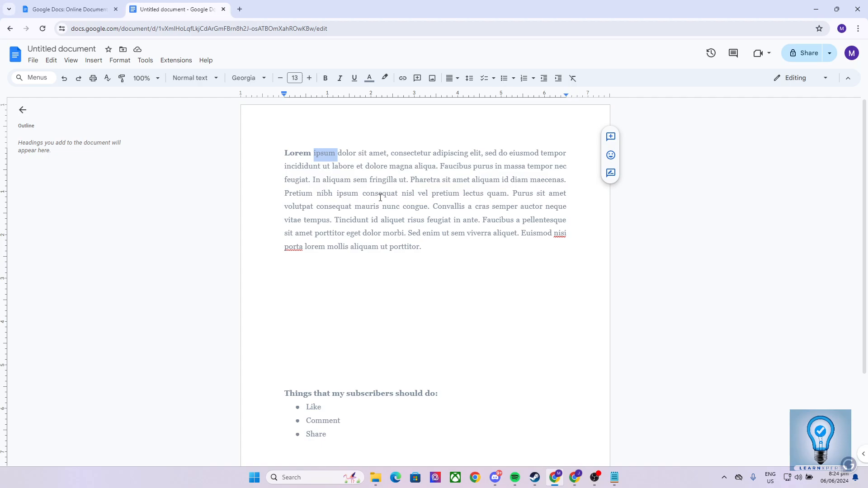
{"action": "key", "text": "ctrl+i"}
{"action": "left_click", "coordinate": [380, 198]}
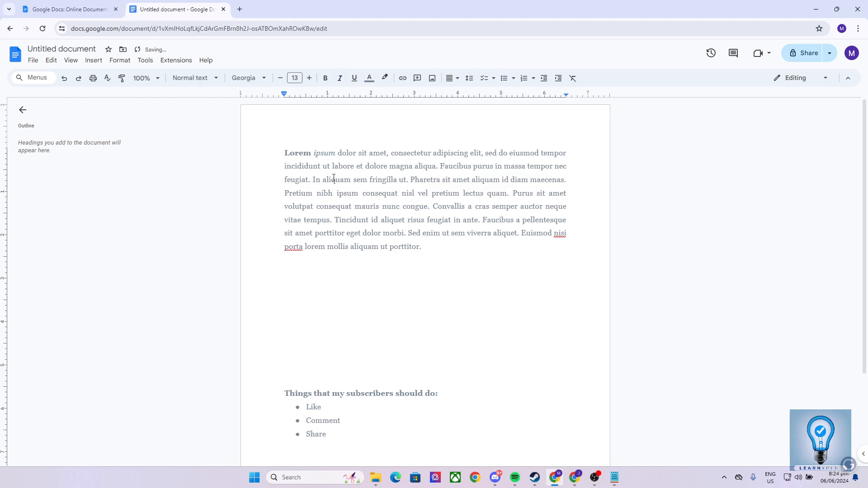
Try underlining the word "dolor" together with its trailing space, and remove that underline again
{"action": "left_click", "coordinate": [330, 154]}
{"action": "triple_click", "coordinate": [346, 153]}
{"action": "double_click", "coordinate": [350, 152]}
{"action": "key", "text": "ctrl+u"}
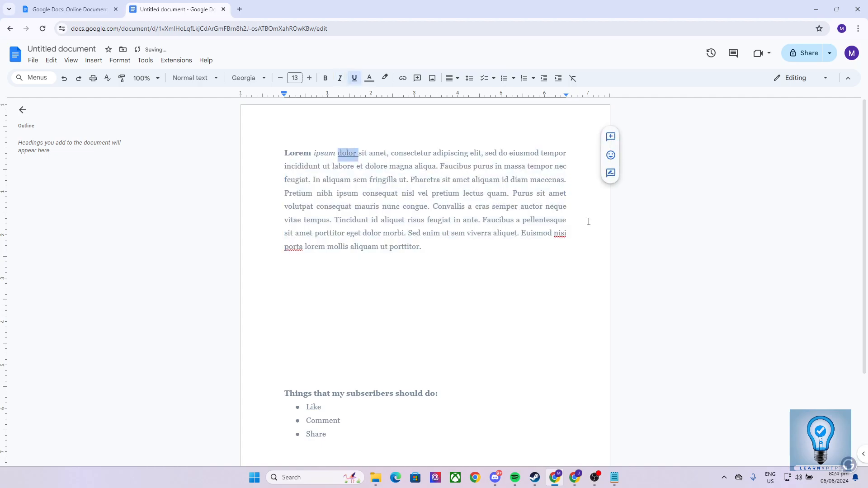
{"action": "left_click", "coordinate": [367, 180]}
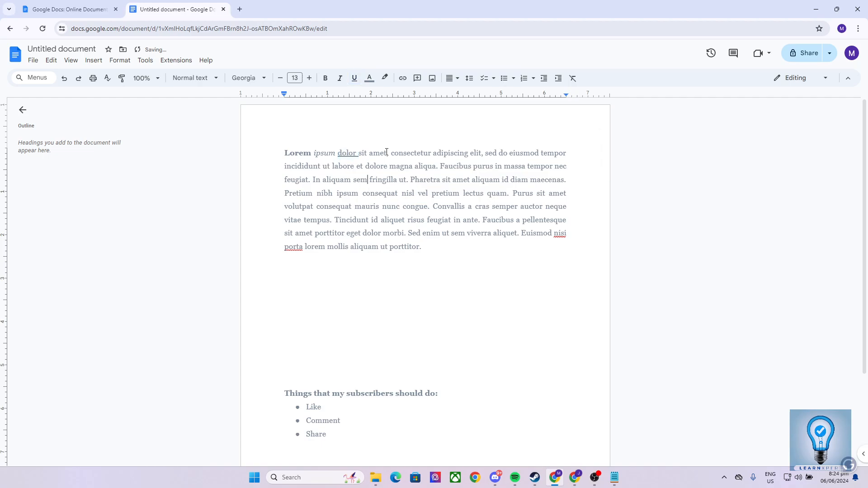
{"action": "double_click", "coordinate": [345, 153]}
{"action": "key", "text": "ctrl+u"}
{"action": "left_click", "coordinate": [382, 193]}
Underline only the letters of "dolor" in the first line, leaving out the trailing space
{"action": "left_click_drag", "start_coordinate": [339, 153], "coordinate": [357, 153]}
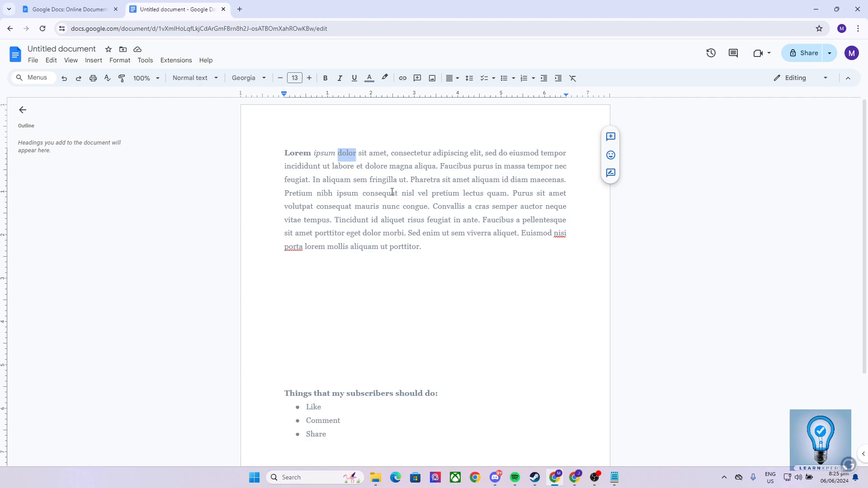
{"action": "key", "text": "ctrl+u"}
{"action": "left_click", "coordinate": [392, 191]}
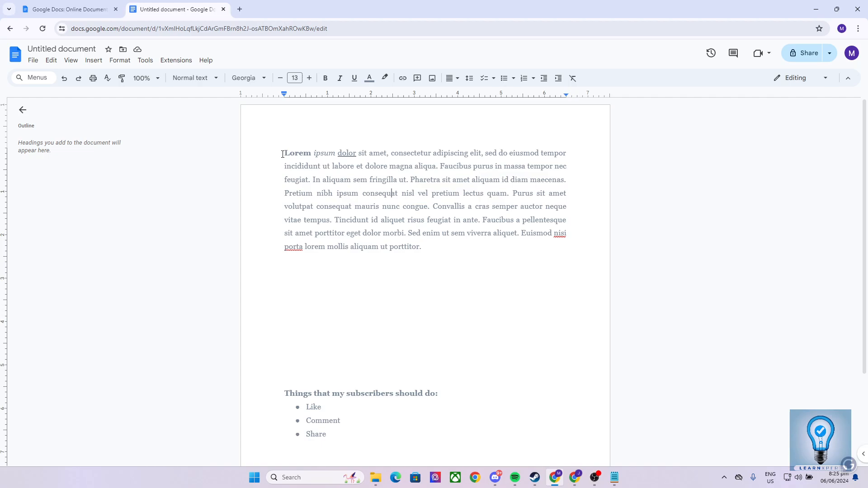
Apply bold, underline and italic to the word "consectetur" in the first line
{"action": "left_click_drag", "start_coordinate": [315, 152], "coordinate": [346, 150]}
{"action": "left_click", "coordinate": [304, 152]}
{"action": "left_click", "coordinate": [284, 152]}
{"action": "left_click", "coordinate": [412, 153]}
{"action": "triple_click", "coordinate": [413, 153]}
{"action": "left_click", "coordinate": [412, 153]}
{"action": "double_click", "coordinate": [410, 156]}
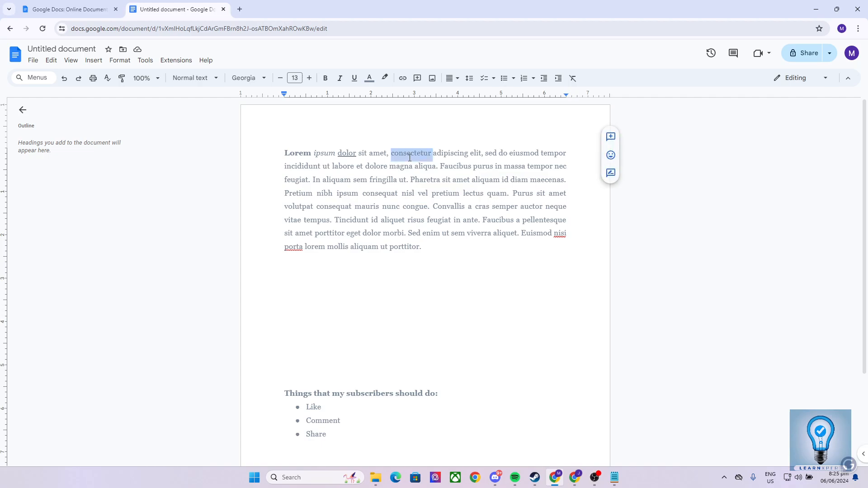
{"action": "key", "text": "ctrl+b"}
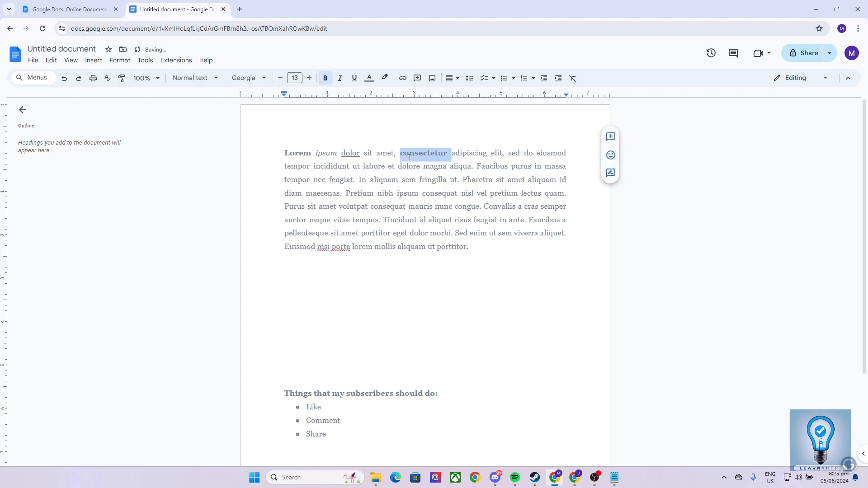
{"action": "key", "text": "ctrl+u"}
{"action": "key", "text": "ctrl+i"}
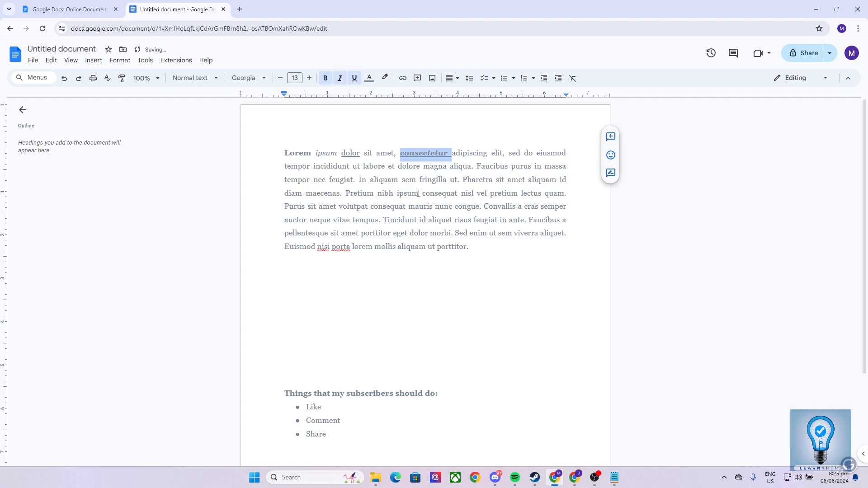
{"action": "left_click", "coordinate": [422, 220]}
Apply bold, italic and underline to the word "eiusmod" at the end of the first line
{"action": "double_click", "coordinate": [460, 154]}
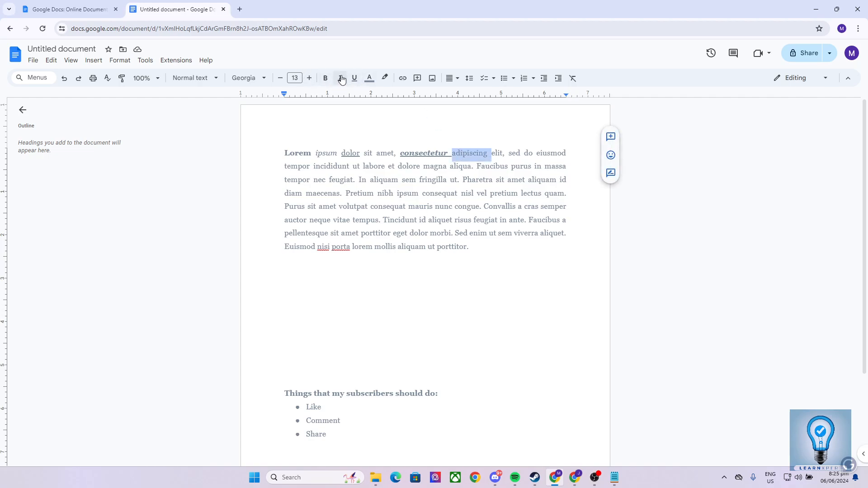
{"action": "double_click", "coordinate": [546, 153]}
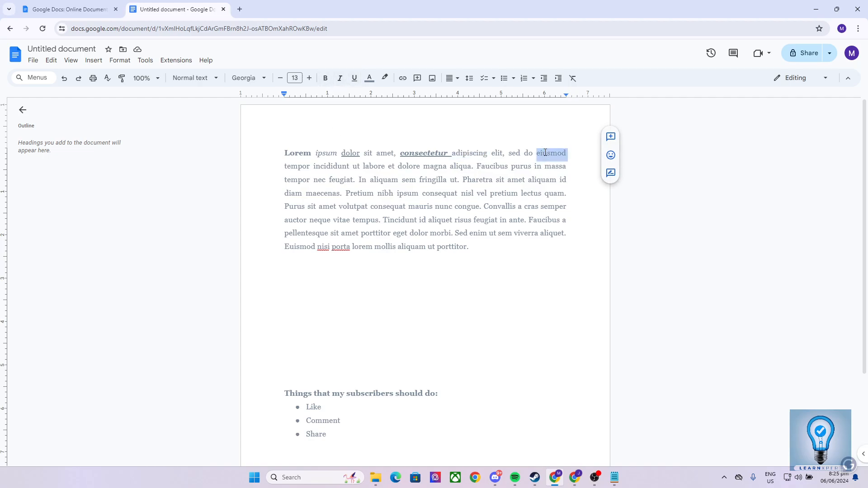
{"action": "key", "text": "ctrl+b"}
{"action": "key", "text": "ctrl+i"}
{"action": "key", "text": "ctrl+u"}
{"action": "left_click", "coordinate": [291, 166]}
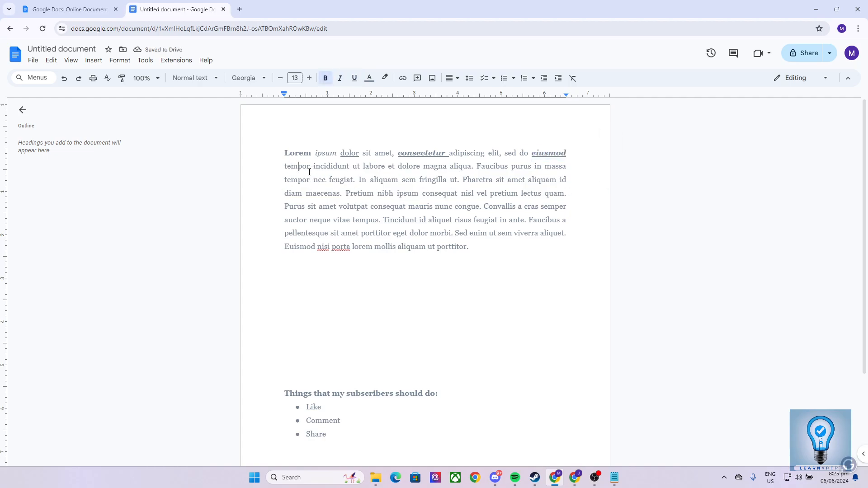
Make the words "tempor" and "incididunt" at the start of the second line bold
{"action": "double_click", "coordinate": [299, 168]}
{"action": "key", "text": "ctrl+b"}
{"action": "left_click", "coordinate": [330, 167]}
{"action": "key", "text": "ctrl+b"}
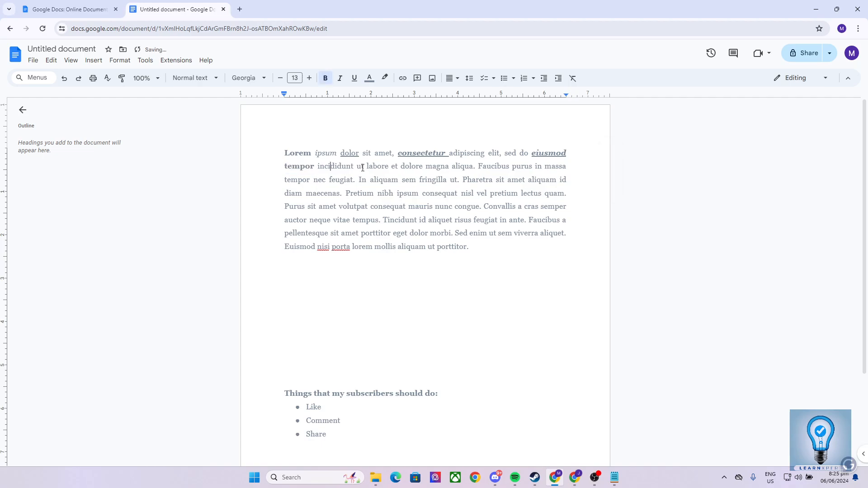
{"action": "double_click", "coordinate": [331, 167]}
{"action": "key", "text": "ctrl+b"}
Apply bold, italic and underline to the word "ut" following "incididunt" in the second line
{"action": "double_click", "coordinate": [364, 167]}
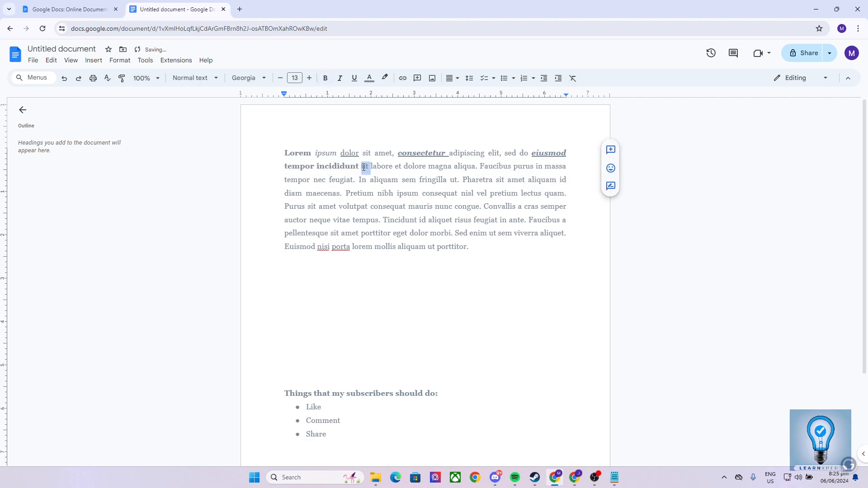
{"action": "key", "text": "ctrl+b"}
{"action": "key", "text": "ctrl+i"}
{"action": "key", "text": "ctrl+u"}
{"action": "left_click", "coordinate": [368, 180]}
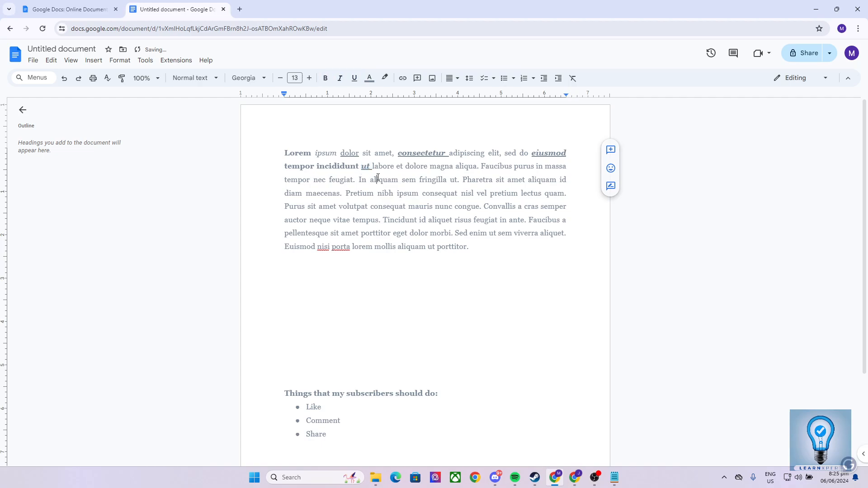
Remove bold from the entire document's text, undoing the extra formatting toggles tried on the whole selection
{"action": "key", "text": "ctrl+a"}
{"action": "key", "text": "ctrl+b"}
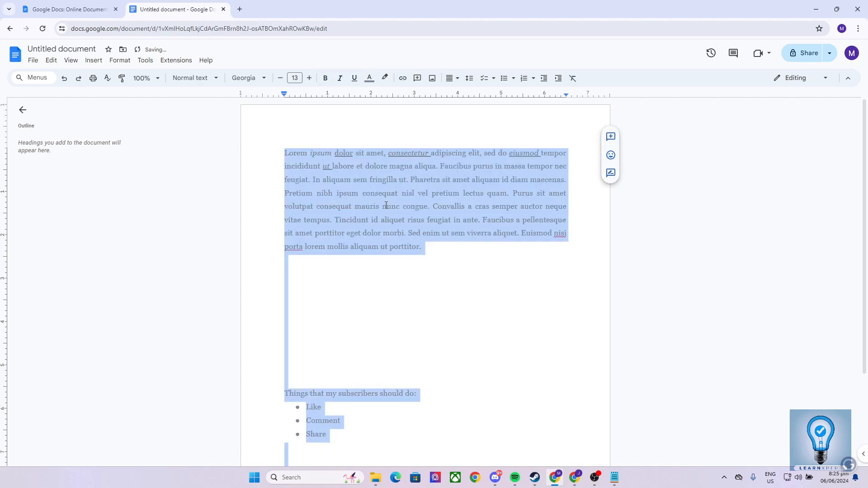
{"action": "key", "text": "ctrl+u"}
{"action": "key", "text": "ctrl+i"}
{"action": "key", "text": "ctrl+z"}
{"action": "key", "text": "ctrl+z"}
{"action": "key", "text": "ctrl+z"}
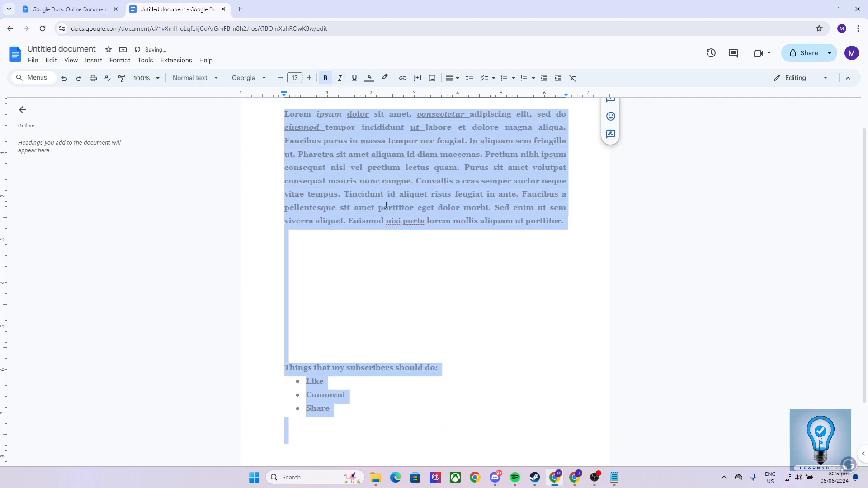
{"action": "left_click", "coordinate": [386, 204]}
{"action": "scroll", "coordinate": [416, 199], "scroll_direction": "up", "scroll_amount": 1}
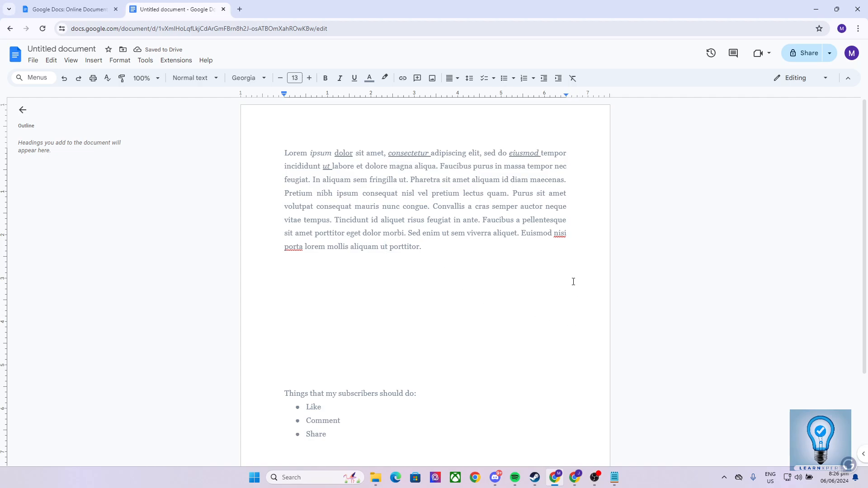
Place the cursor at the paragraph's end and bring up the open-file dialog twice, closing it without choosing a file
{"action": "left_click", "coordinate": [449, 221]}
{"action": "left_click", "coordinate": [448, 248]}
{"action": "key", "text": "ctrl+o"}
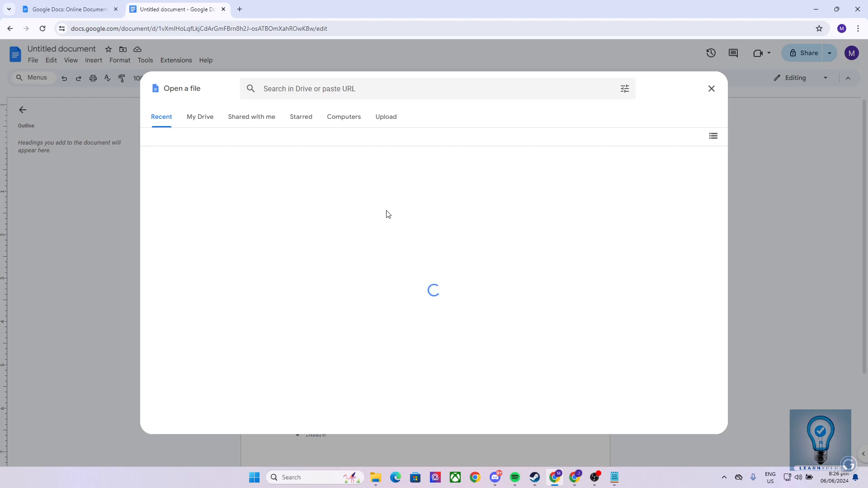
{"action": "left_click", "coordinate": [711, 88]}
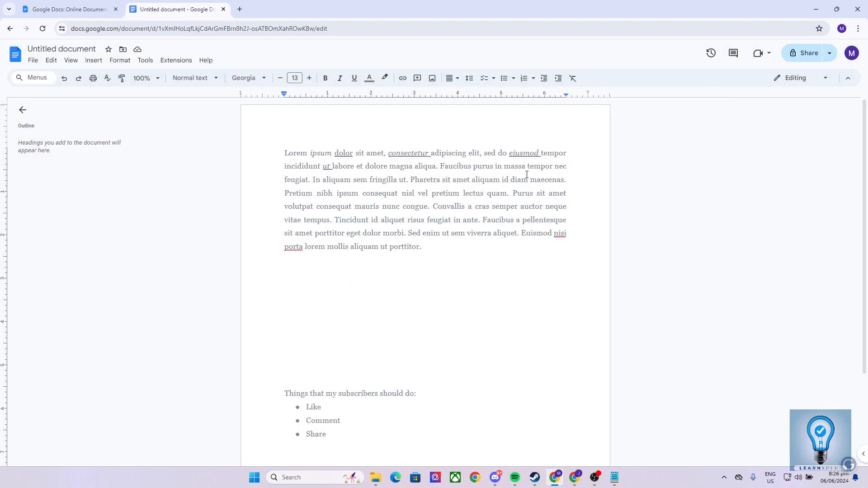
{"action": "key", "text": "ctrl+o"}
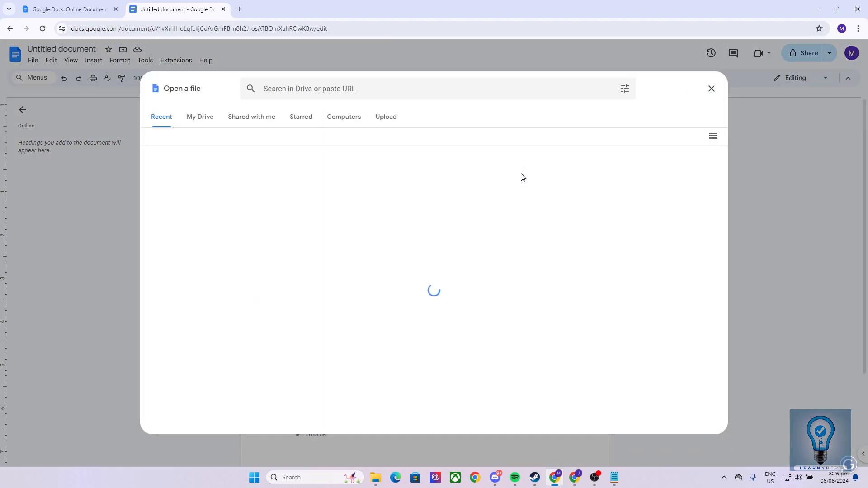
{"action": "left_click", "coordinate": [711, 89]}
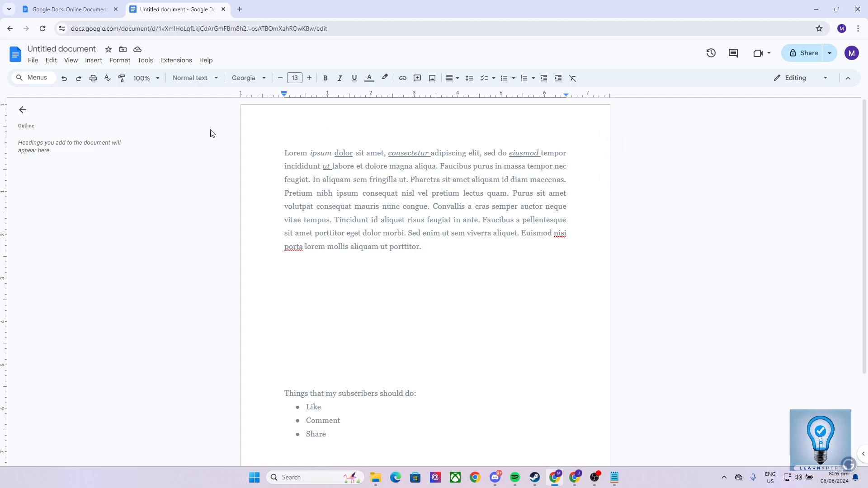
View the file commands and the document's print preview, and cancel without printing
{"action": "left_click", "coordinate": [35, 60]}
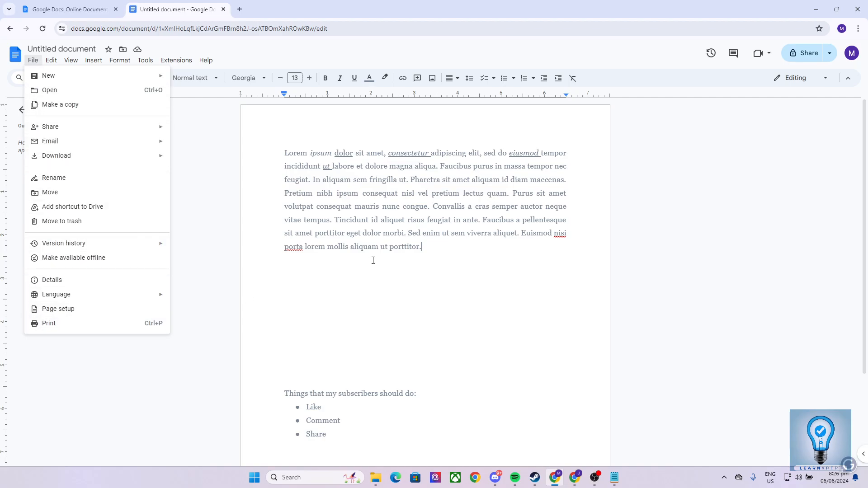
{"action": "left_click", "coordinate": [455, 243]}
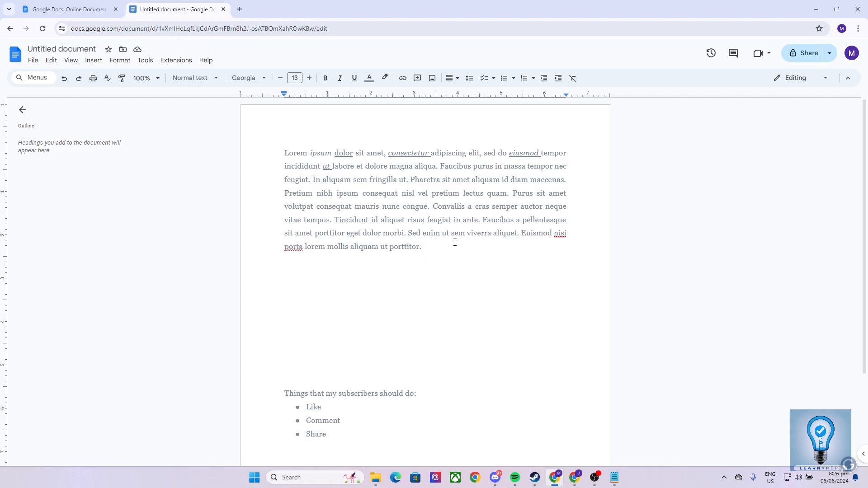
{"action": "key", "text": "ctrl+p"}
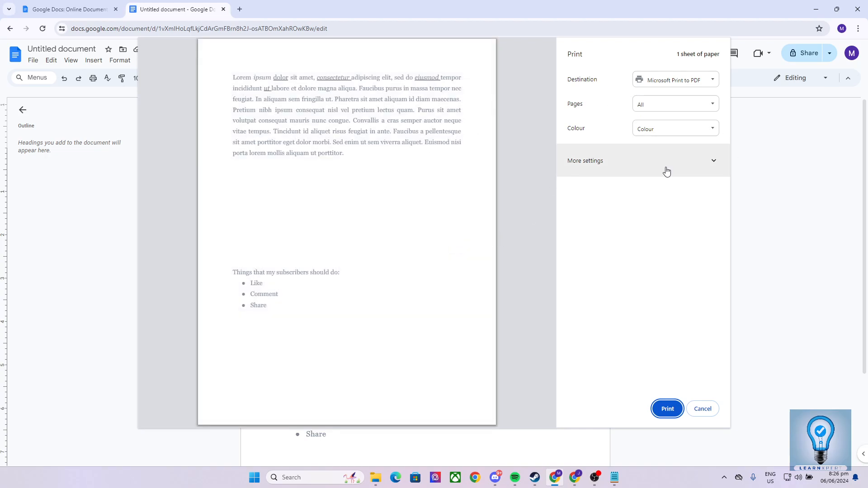
{"action": "left_click", "coordinate": [703, 409]}
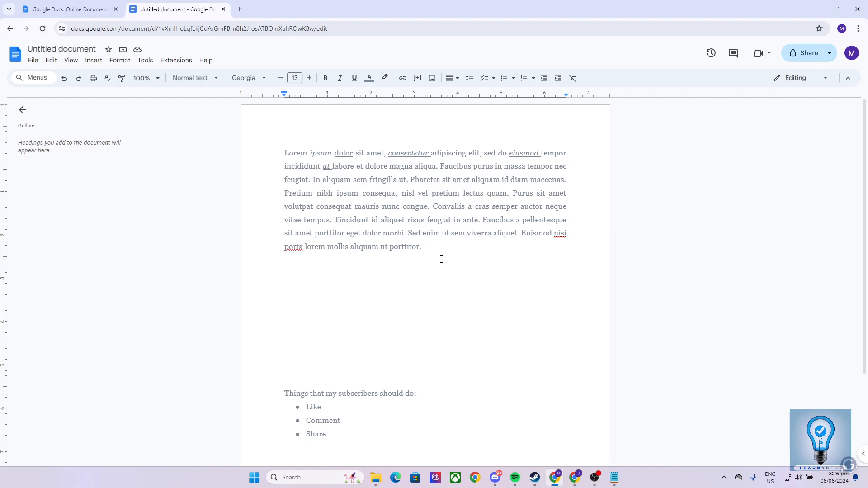
Add the text "youtube.com" on a new line below the Lorem ipsum paragraph, leaving one blank line between them
{"action": "key", "text": "Return"}
{"action": "key", "text": "Return"}
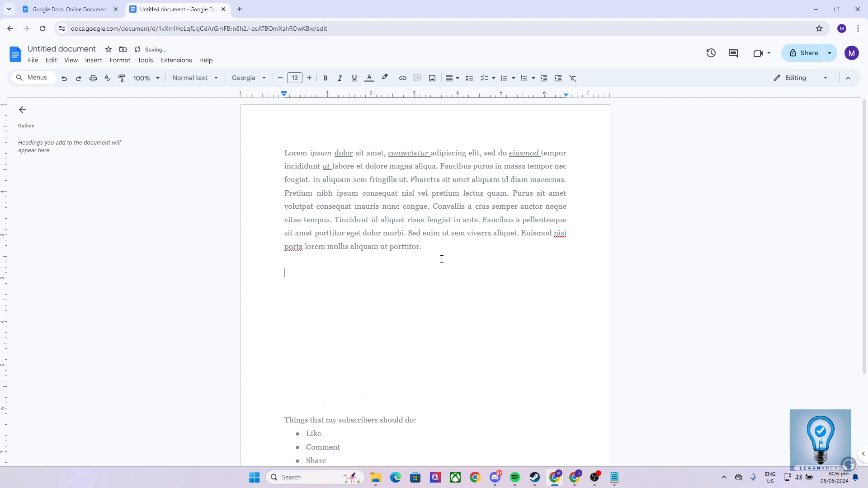
{"action": "type", "text": "youtube.com"}
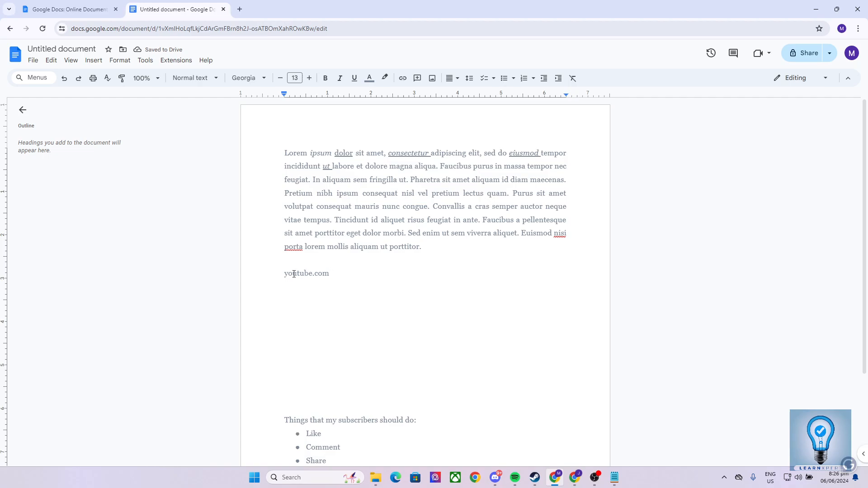
Select the whole "youtube.com" text below the paragraph and turn it into a hyperlink
{"action": "left_click_drag", "start_coordinate": [297, 274], "coordinate": [329, 275]}
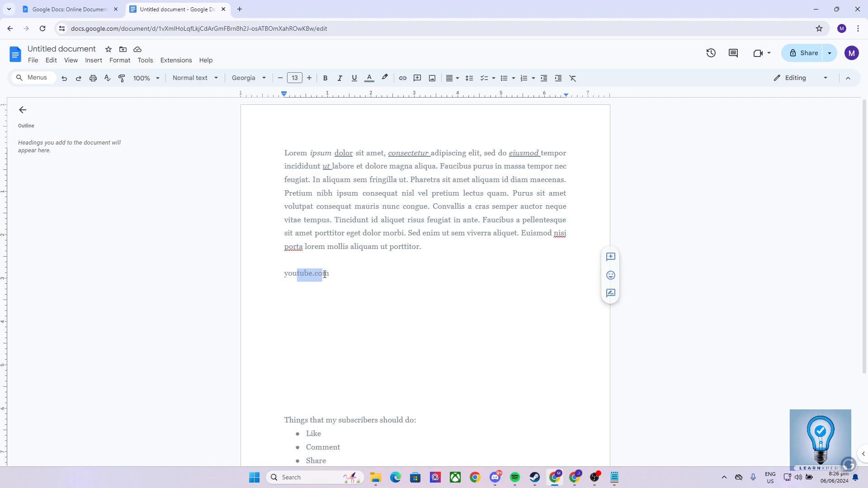
{"action": "left_click", "coordinate": [328, 274]}
{"action": "left_click", "coordinate": [309, 274]}
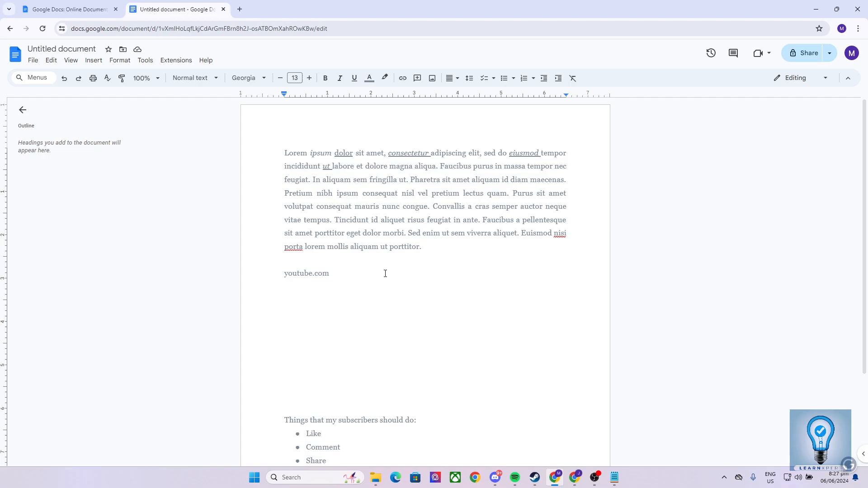
{"action": "left_click", "coordinate": [342, 273]}
{"action": "left_click_drag", "start_coordinate": [283, 274], "coordinate": [330, 274]}
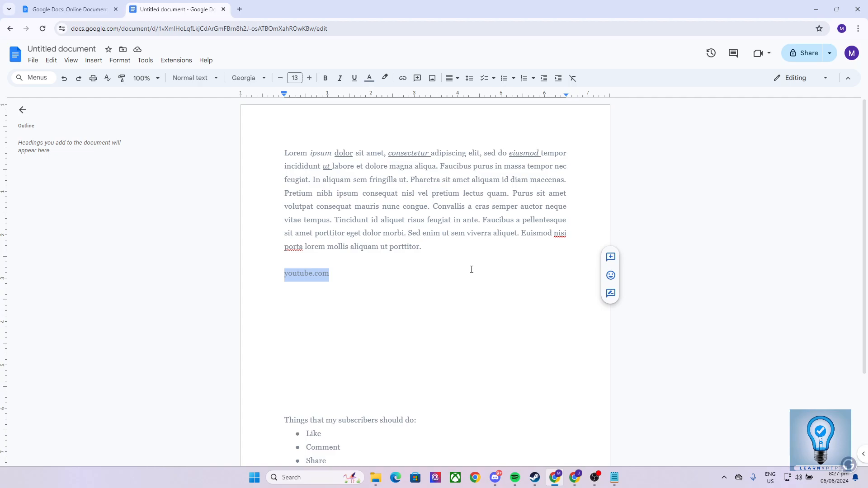
{"action": "key", "text": "ctrl+k"}
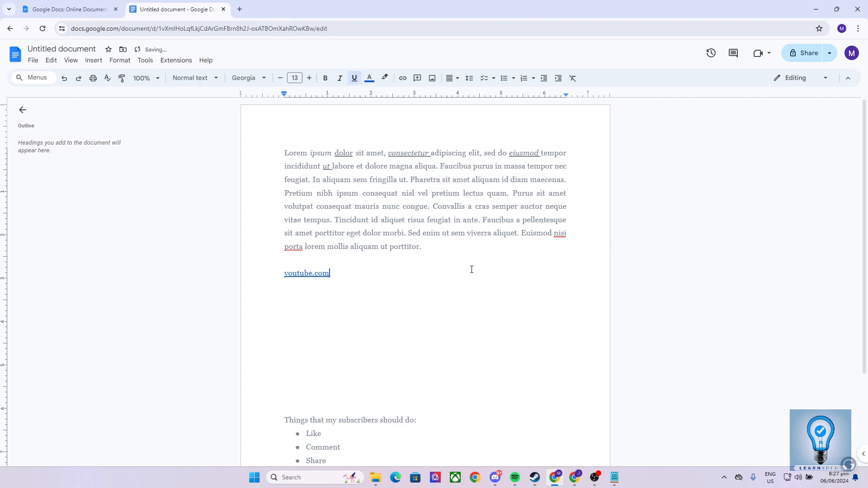
Open the youtube.com link from its preview card, close the YouTube page and return to the end of the link in the document
{"action": "left_click", "coordinate": [321, 275]}
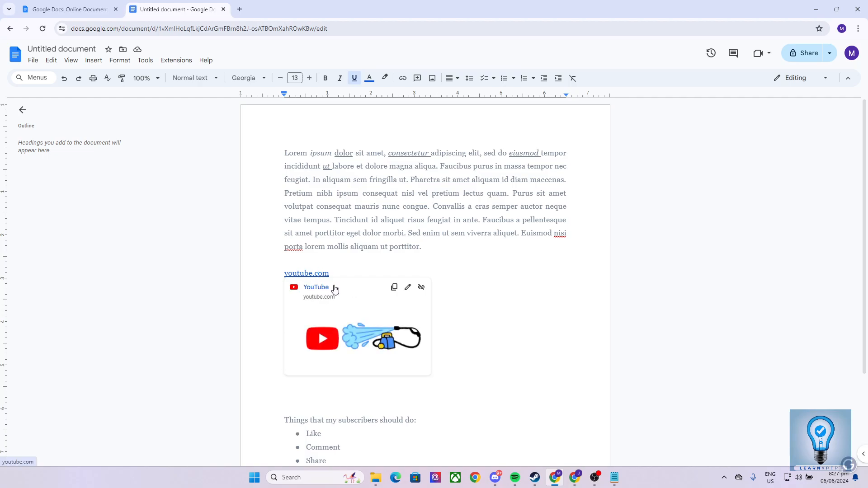
{"action": "left_click", "coordinate": [332, 288]}
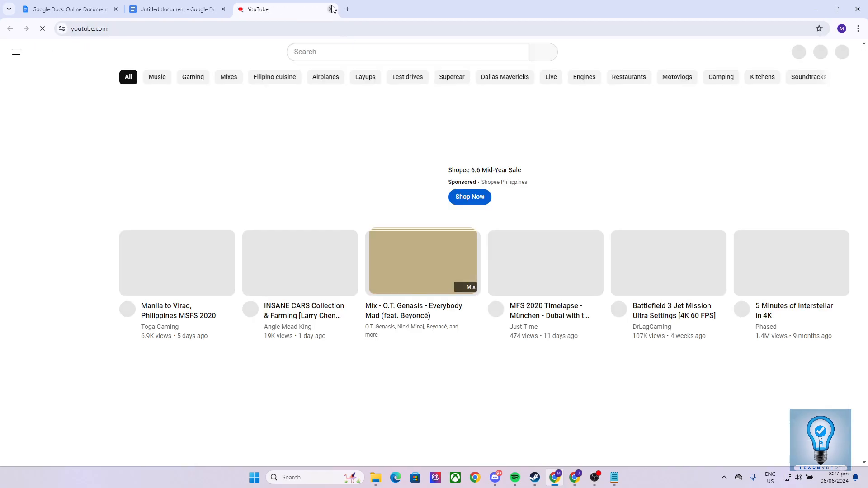
{"action": "left_click", "coordinate": [330, 9]}
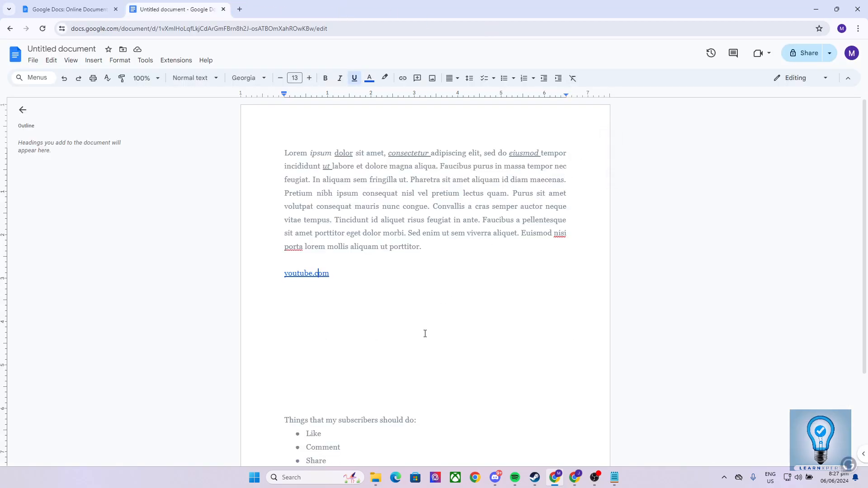
{"action": "left_click", "coordinate": [335, 274]}
Search the document for "Tincidunt" and return the cursor to the end of the Lorem ipsum paragraph
{"action": "left_click", "coordinate": [476, 238]}
{"action": "key", "text": "ctrl+f"}
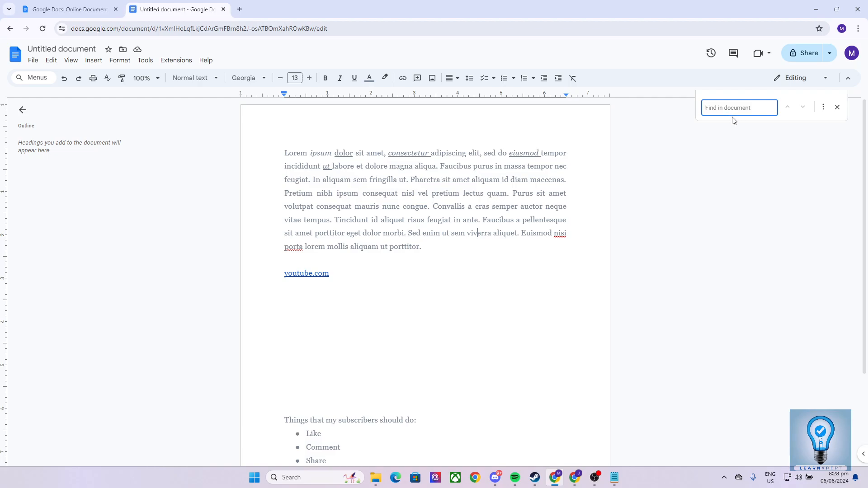
{"action": "type", "text": "Tincidunt"}
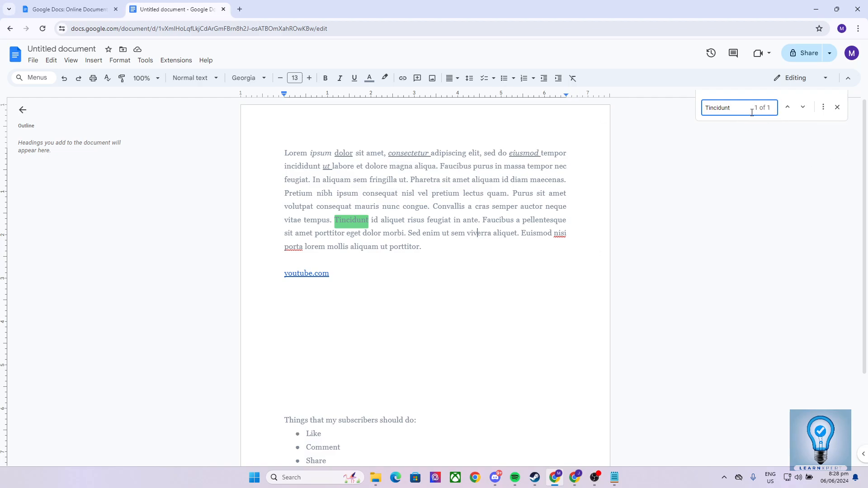
{"action": "triple_click", "coordinate": [770, 108]}
{"action": "left_click", "coordinate": [772, 113]}
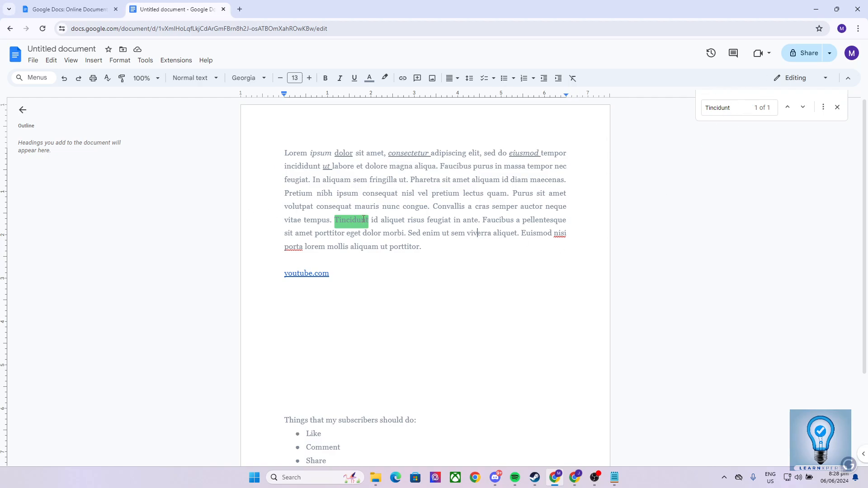
{"action": "double_click", "coordinate": [414, 207]}
{"action": "left_click", "coordinate": [375, 193]}
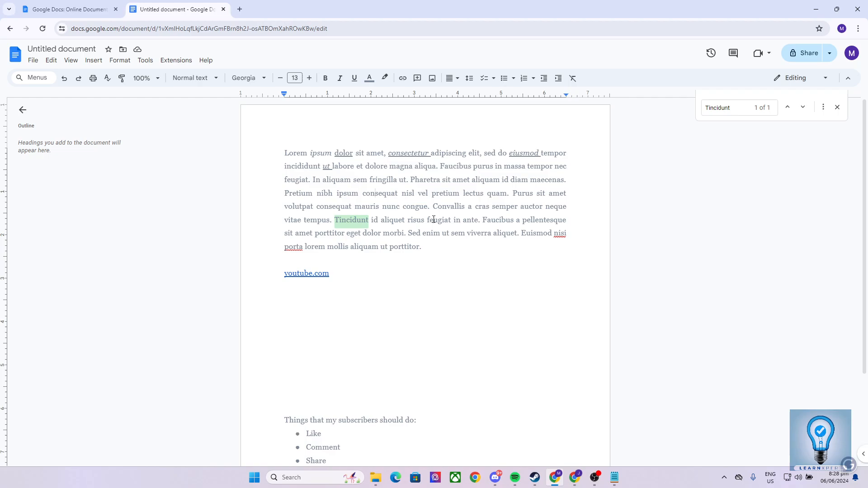
{"action": "left_click", "coordinate": [459, 250]}
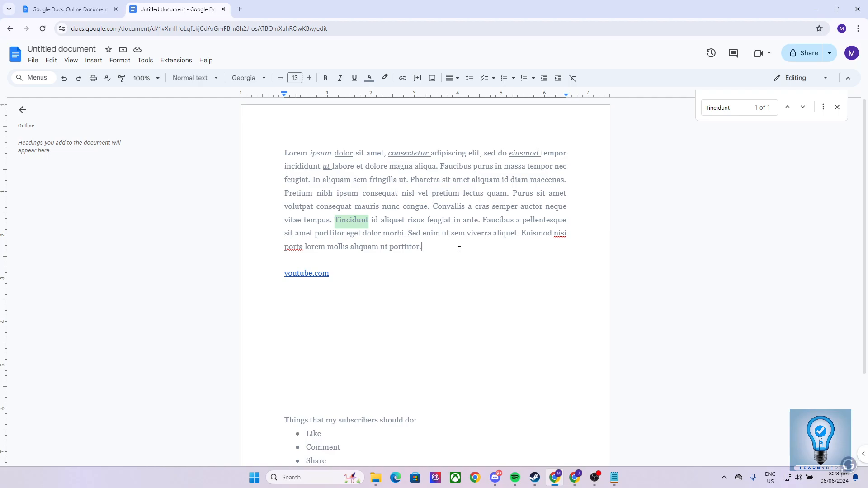